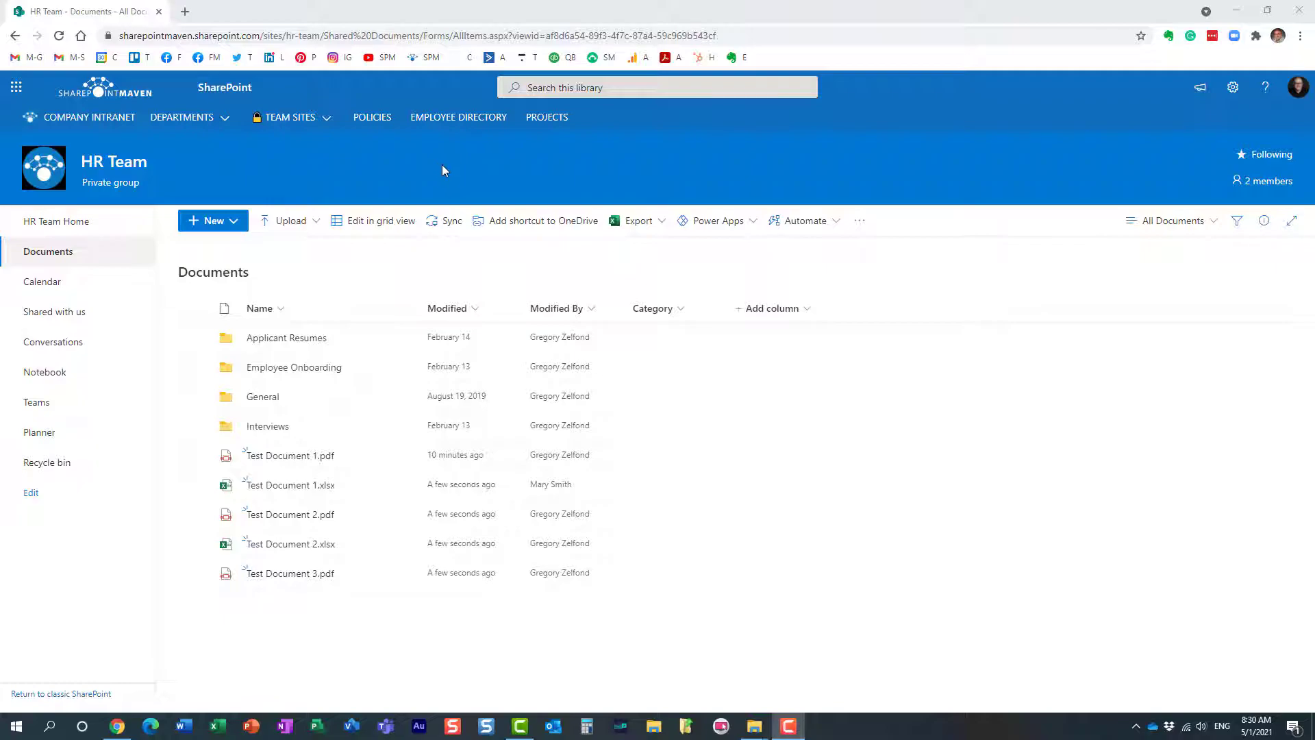
Open Version history for Test Document 1.xlsx, review versions 1.0 and 2.0, then close it.
right_click(316, 485)
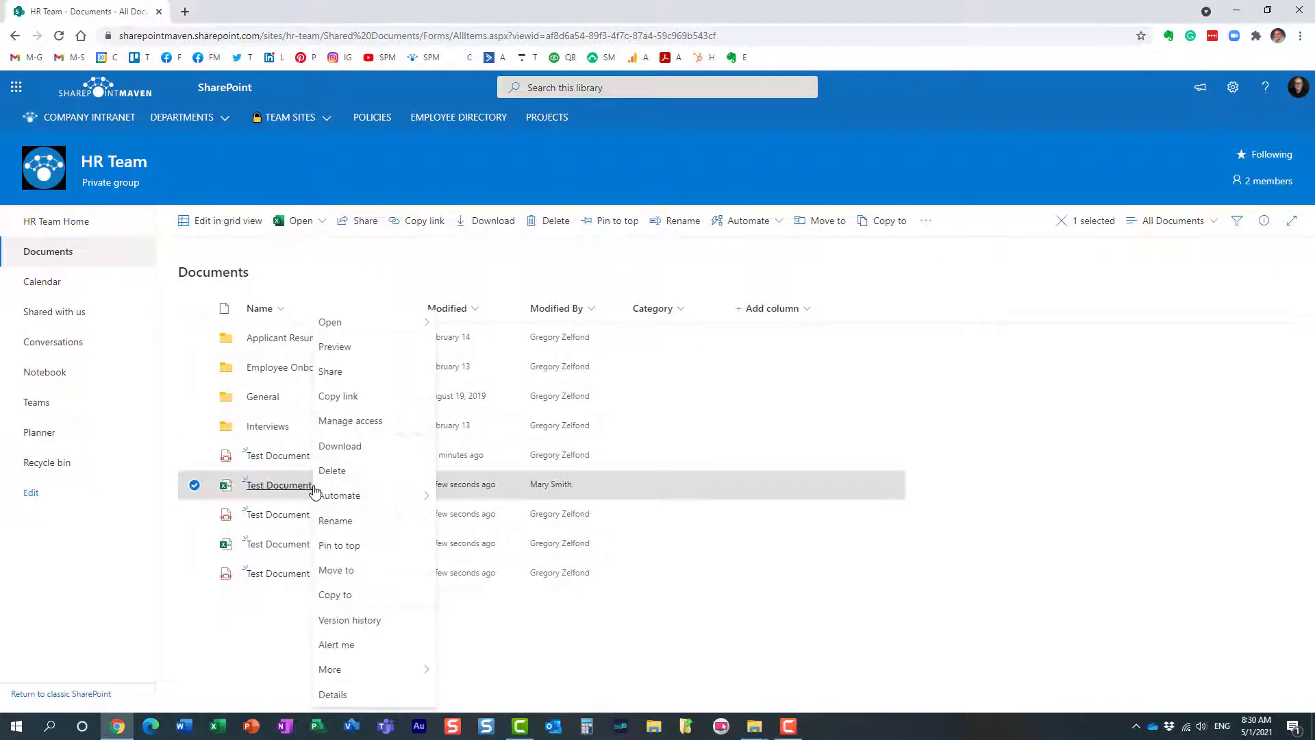
click(349, 620)
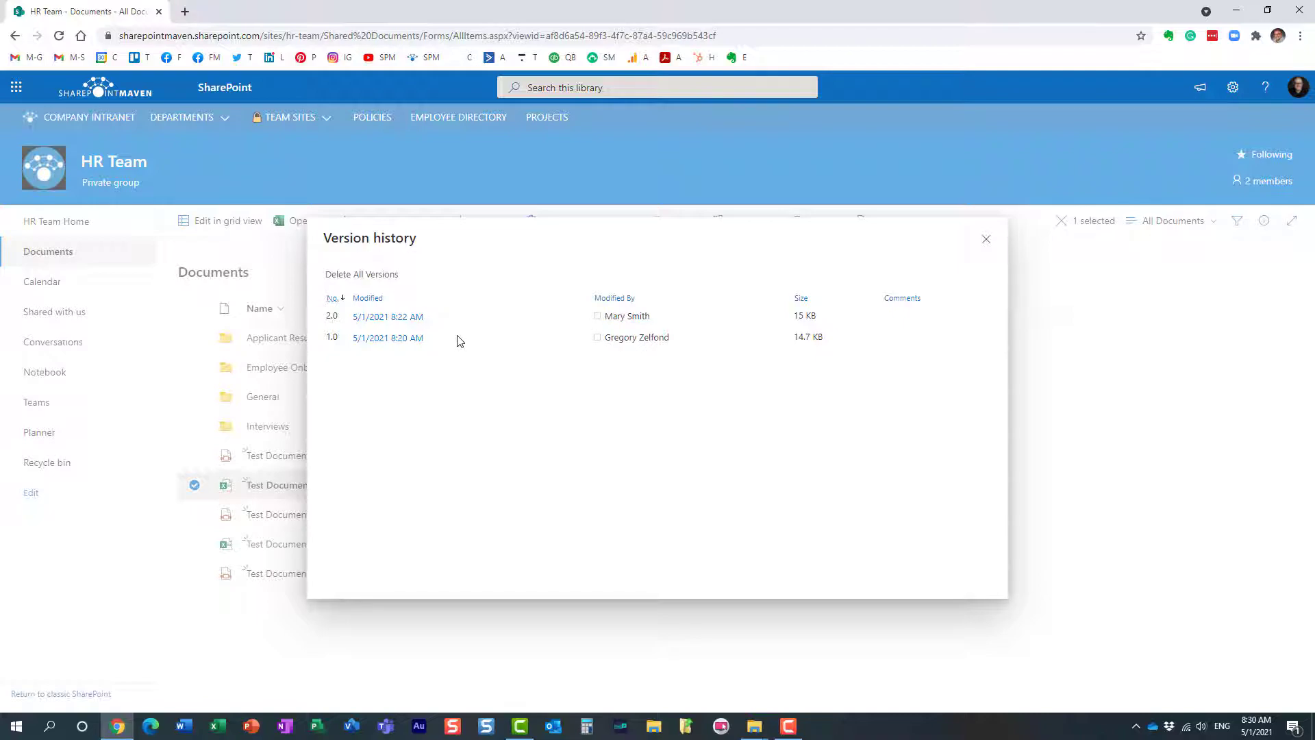
click(988, 243)
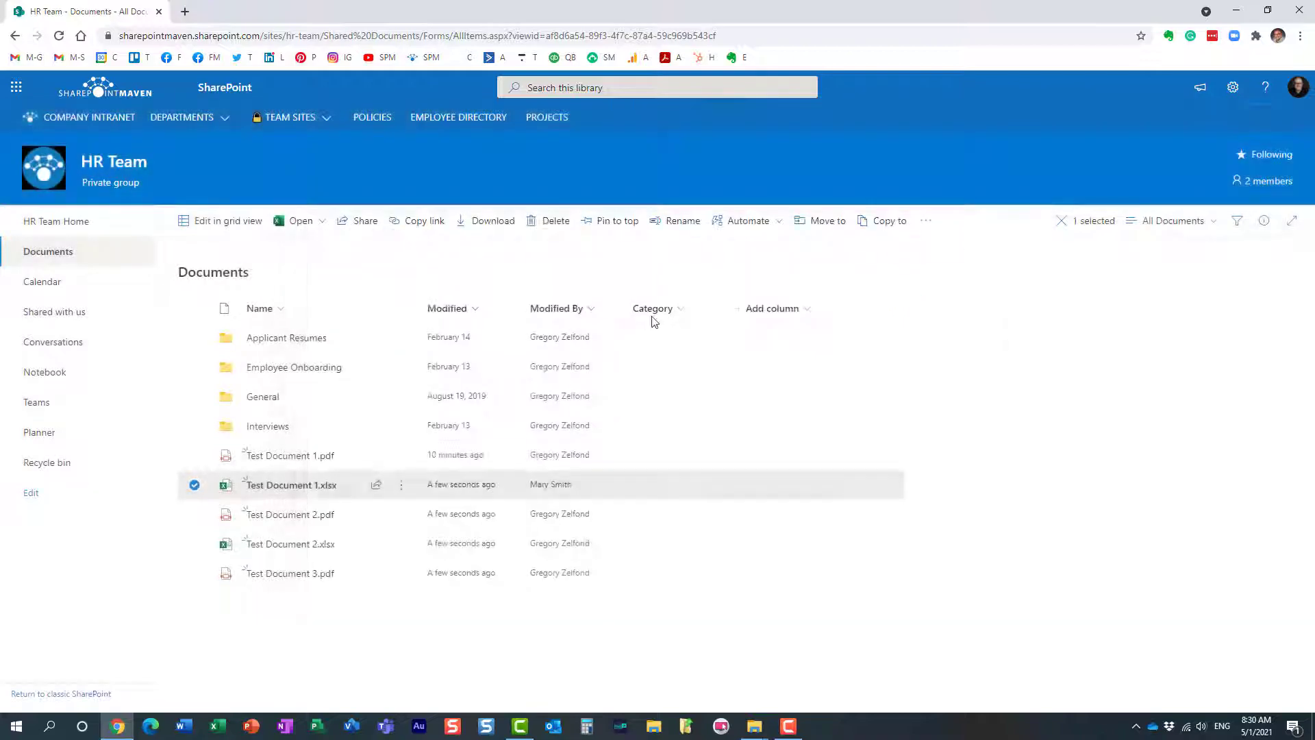
Open Test Document 1.xlsx in Excel for the web and show its File Info page.
click(291, 485)
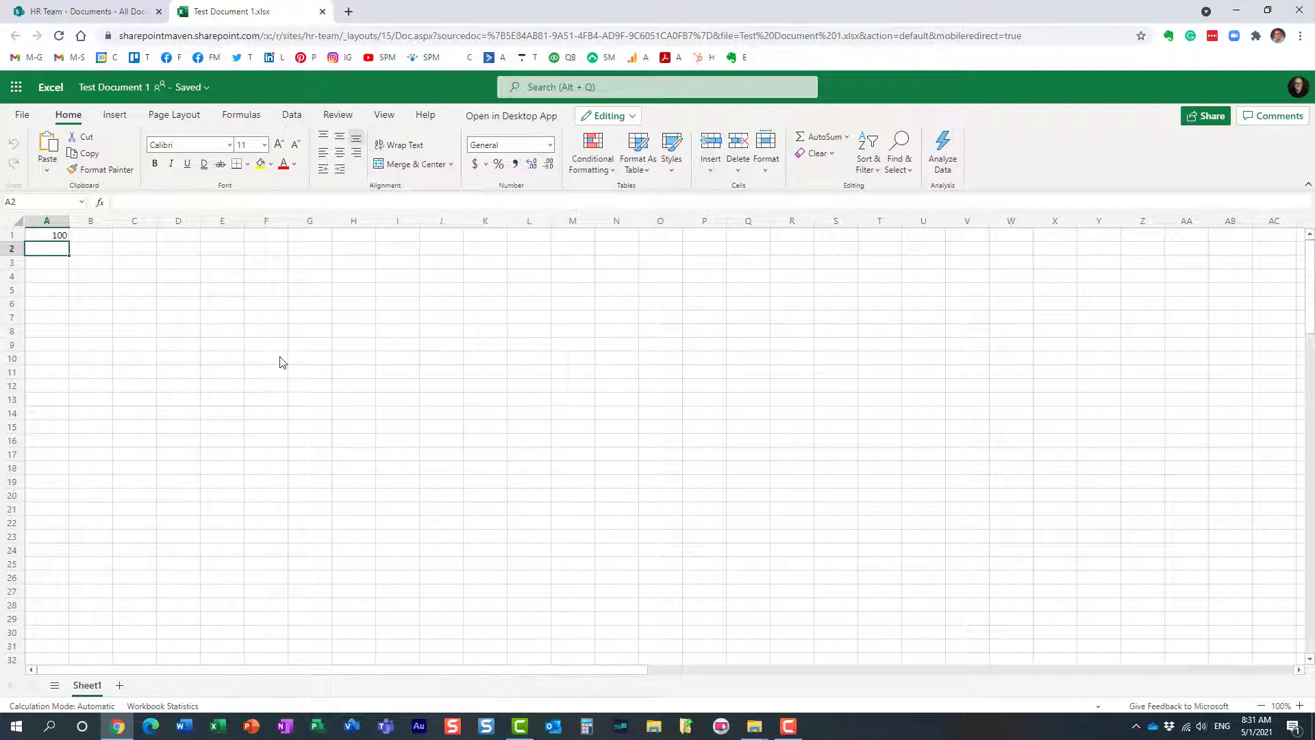
click(25, 116)
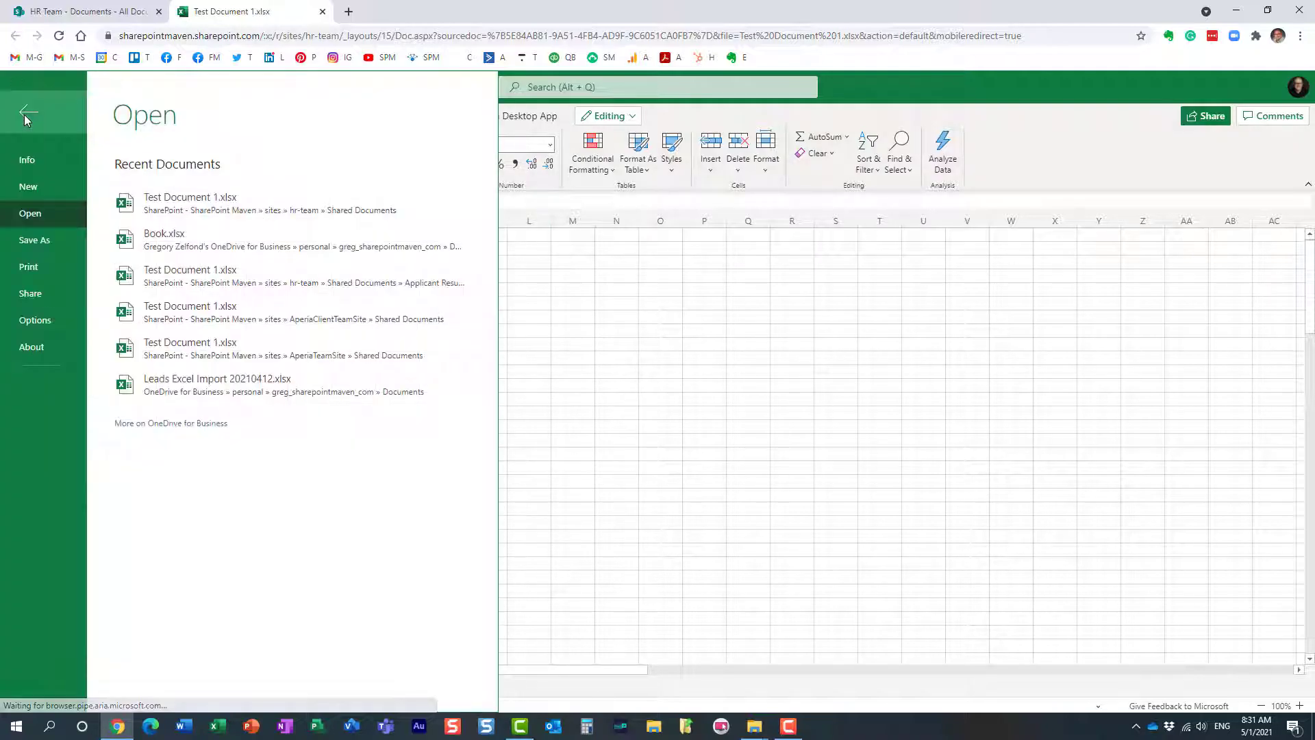
click(28, 164)
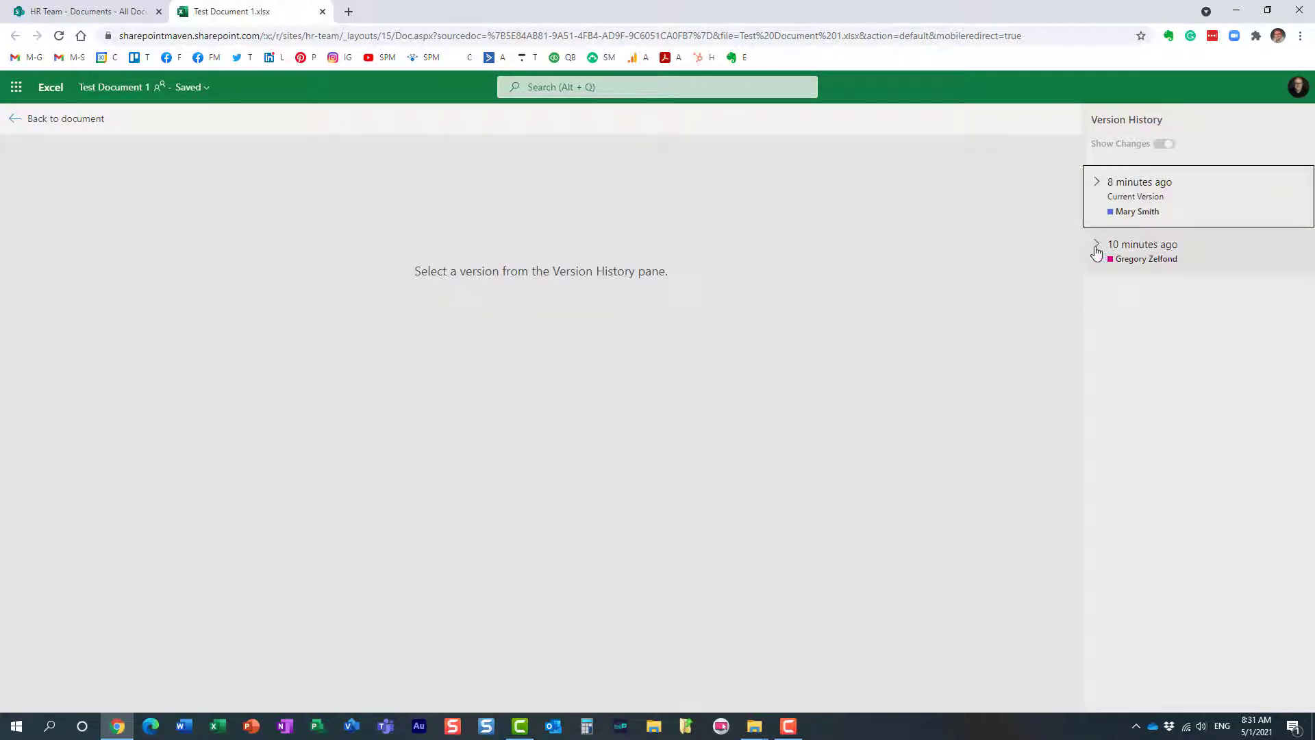
Expand both versions' details, return to the workbook, and close its browser tab.
click(1096, 244)
click(1095, 245)
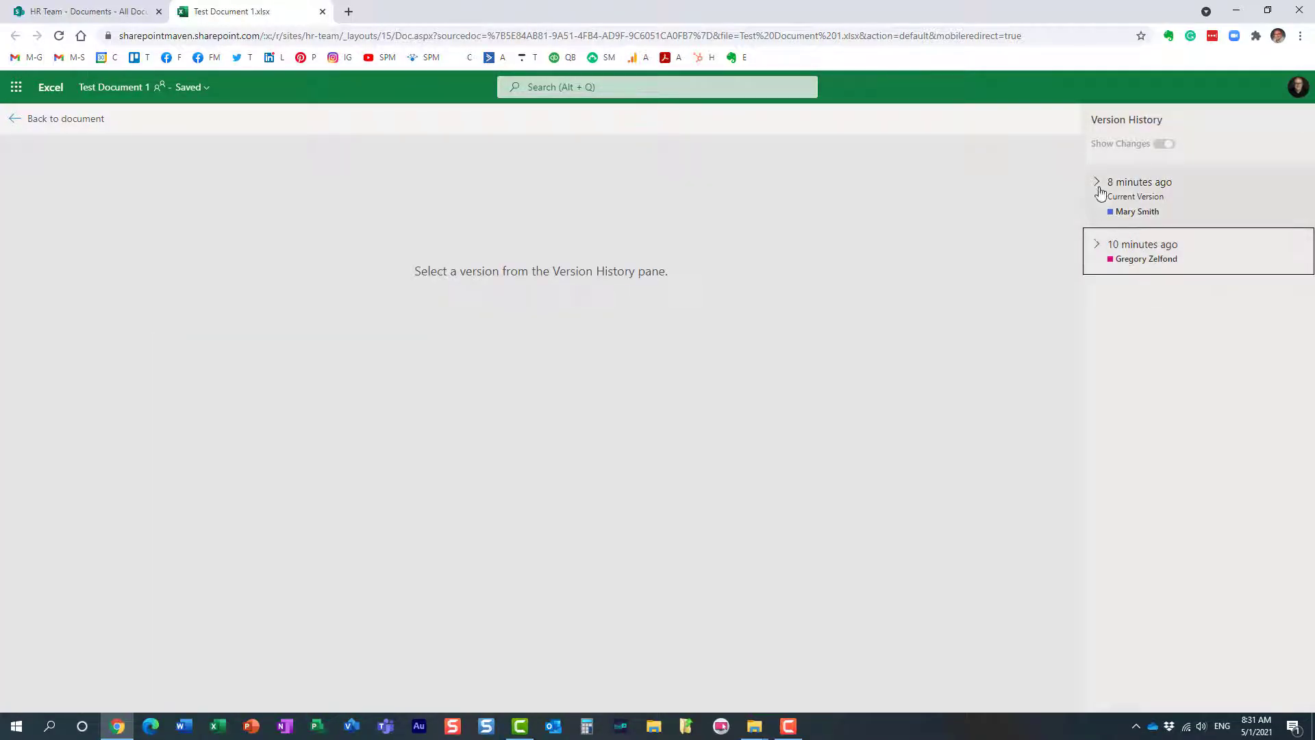
click(1098, 183)
click(1097, 187)
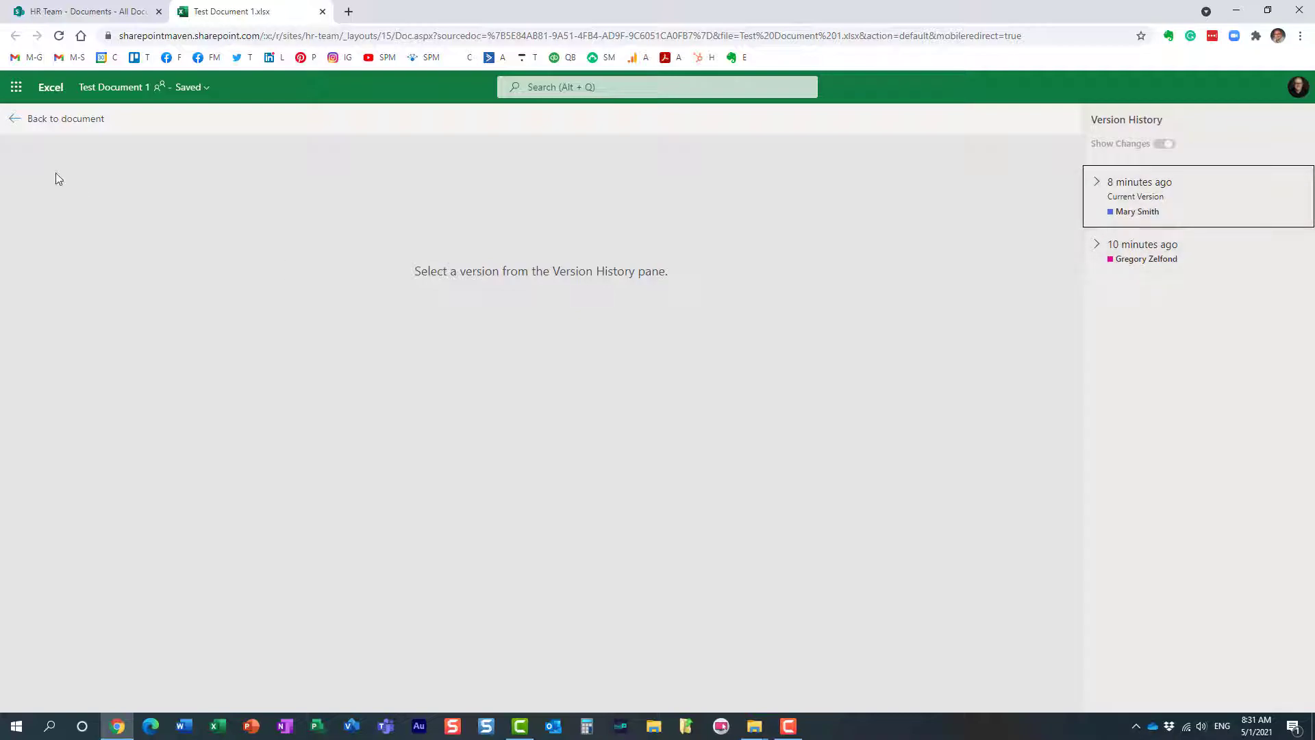
click(14, 117)
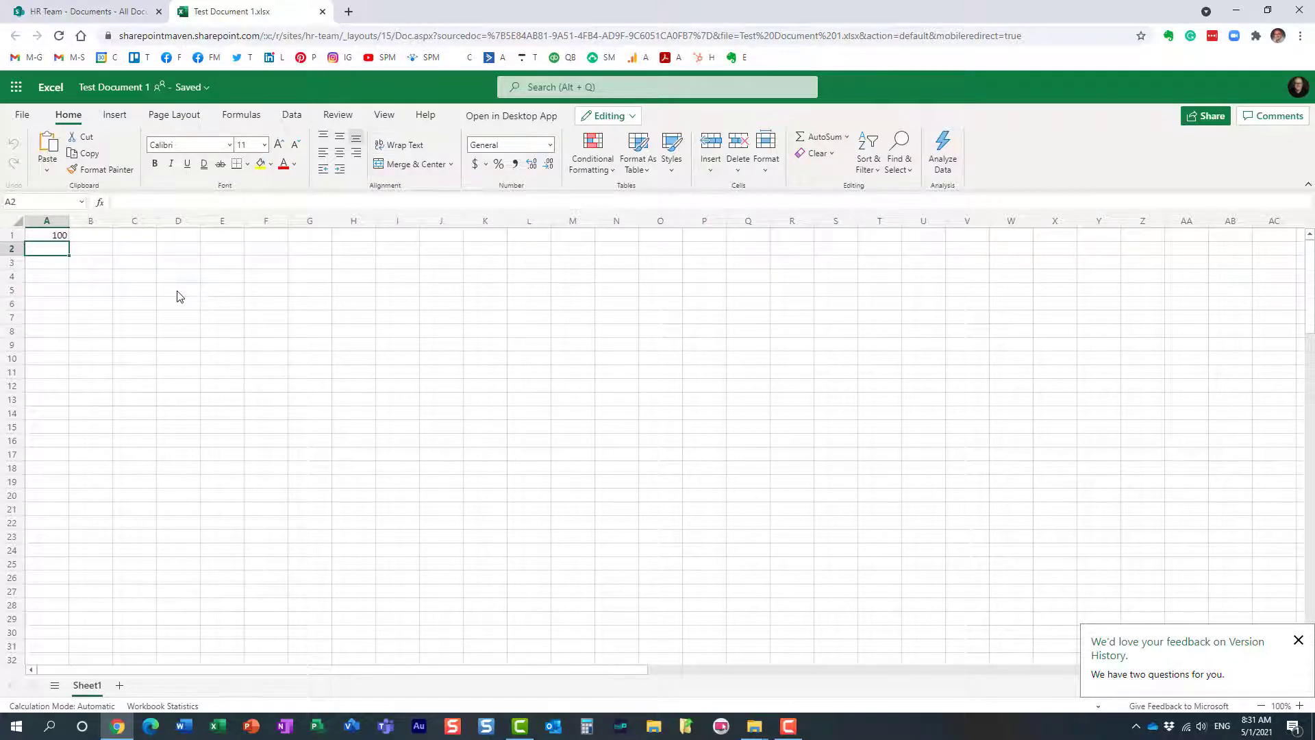
click(323, 12)
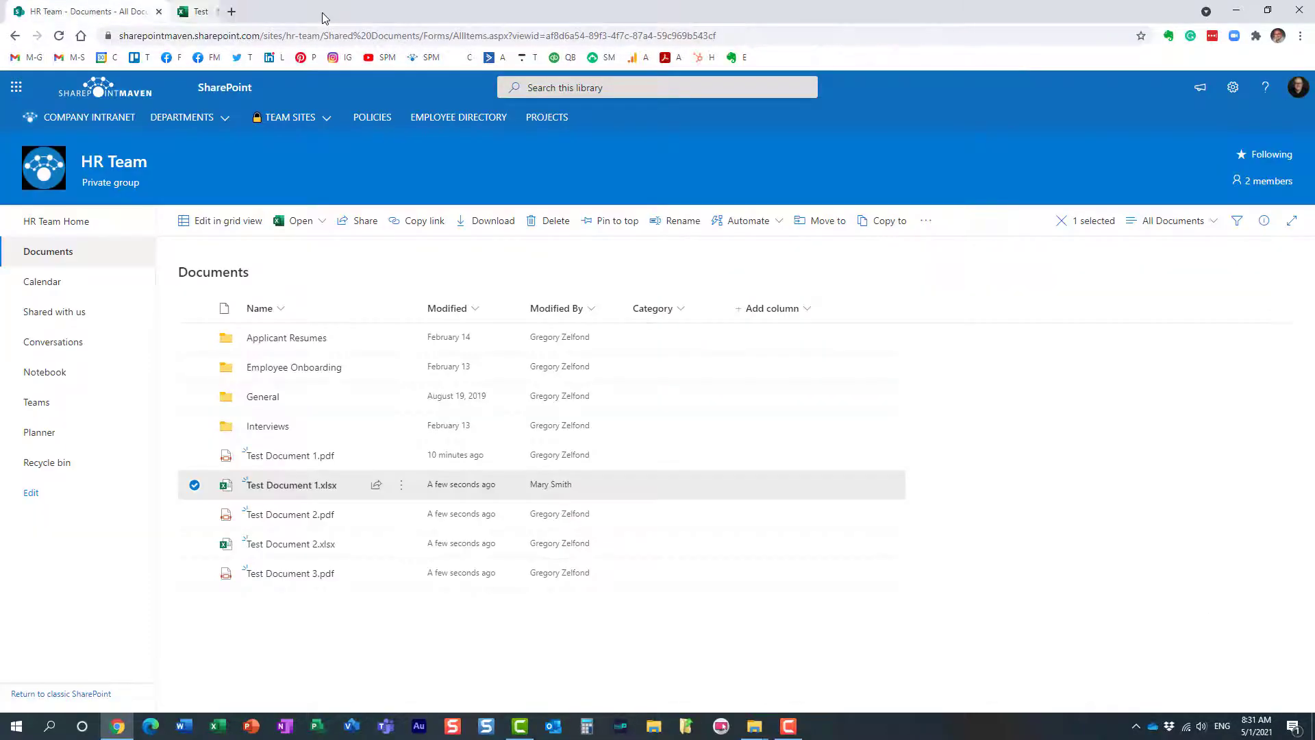
Open Test Document 1.xlsx in desktop Excel using Open in app, confirming the launch prompt.
right_click(301, 490)
mouse_move(349, 321)
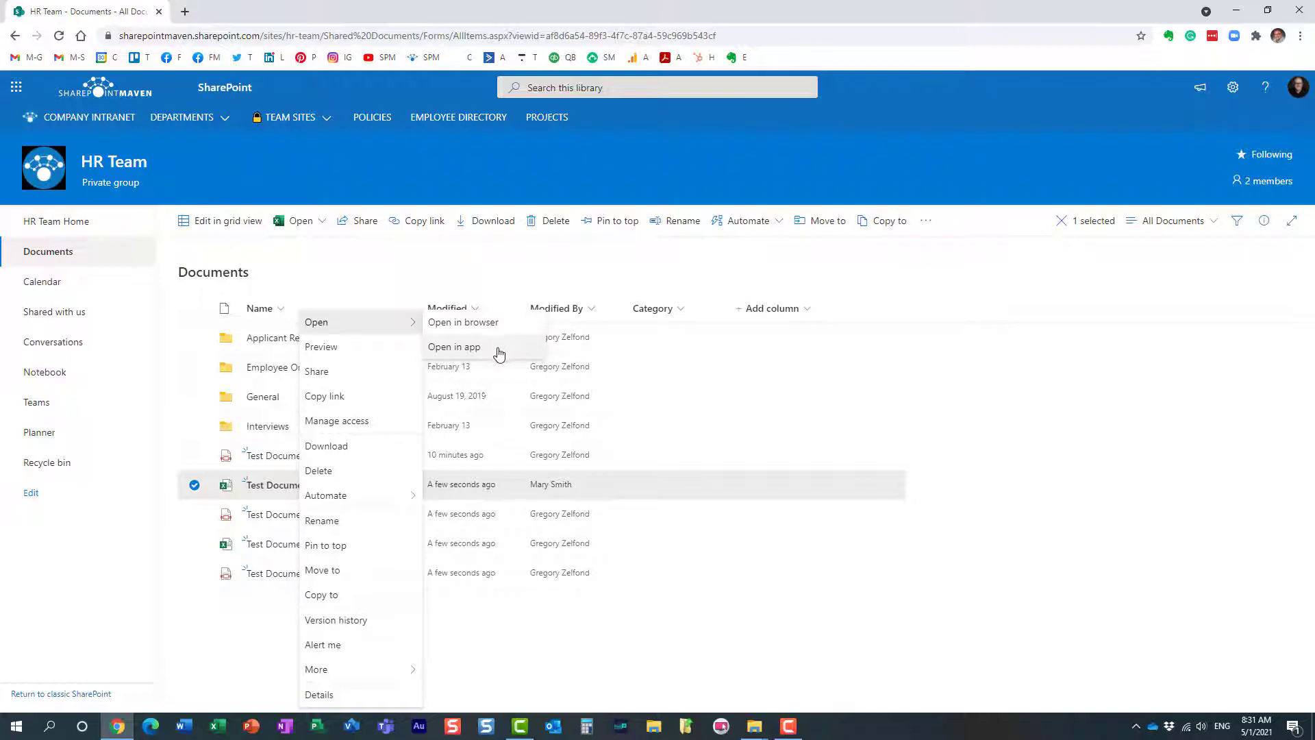
click(499, 350)
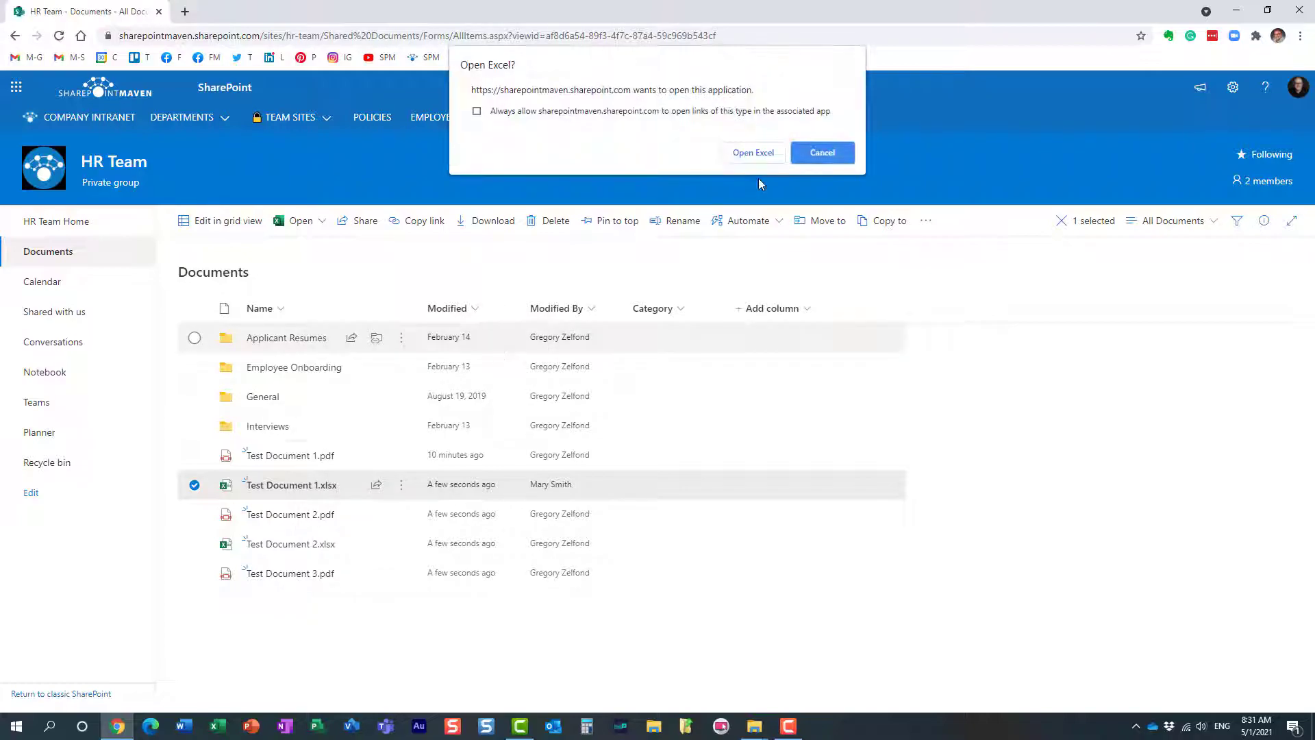
click(745, 152)
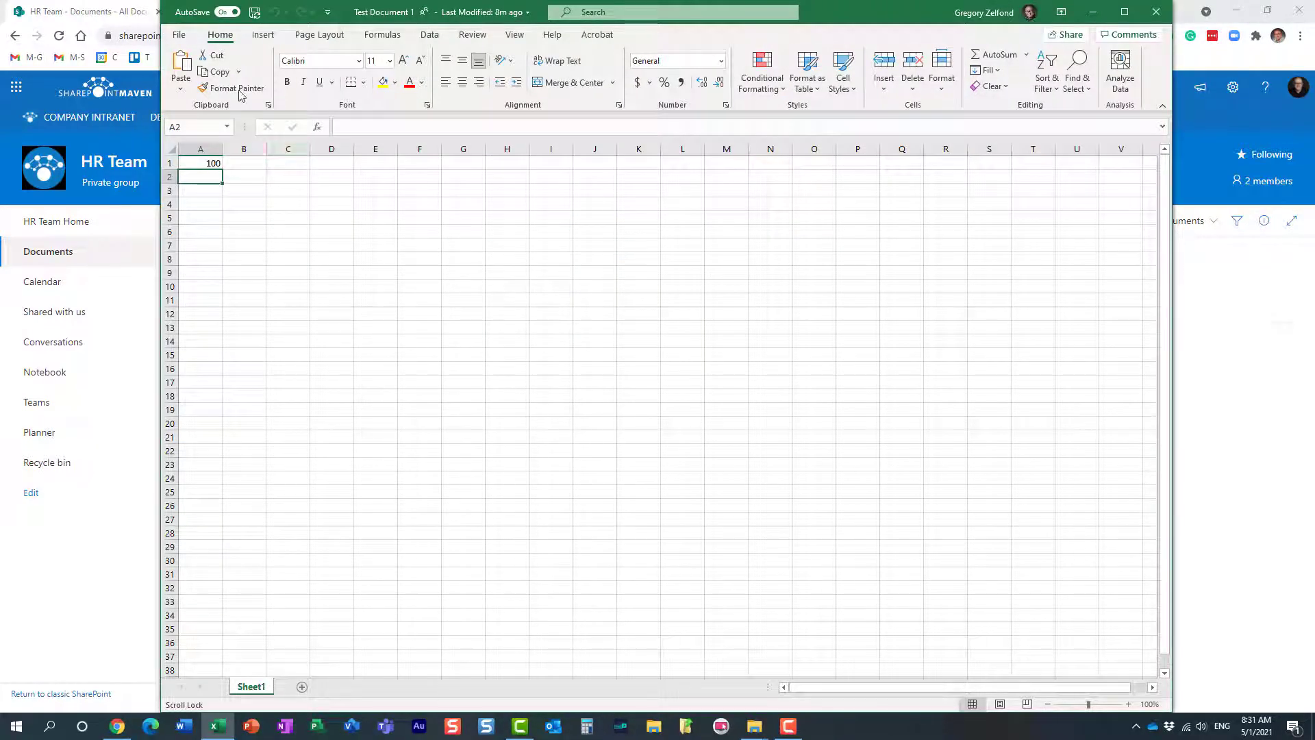
View the two versions in desktop Excel's Version History pane, close Excel, and deselect the file.
click(179, 34)
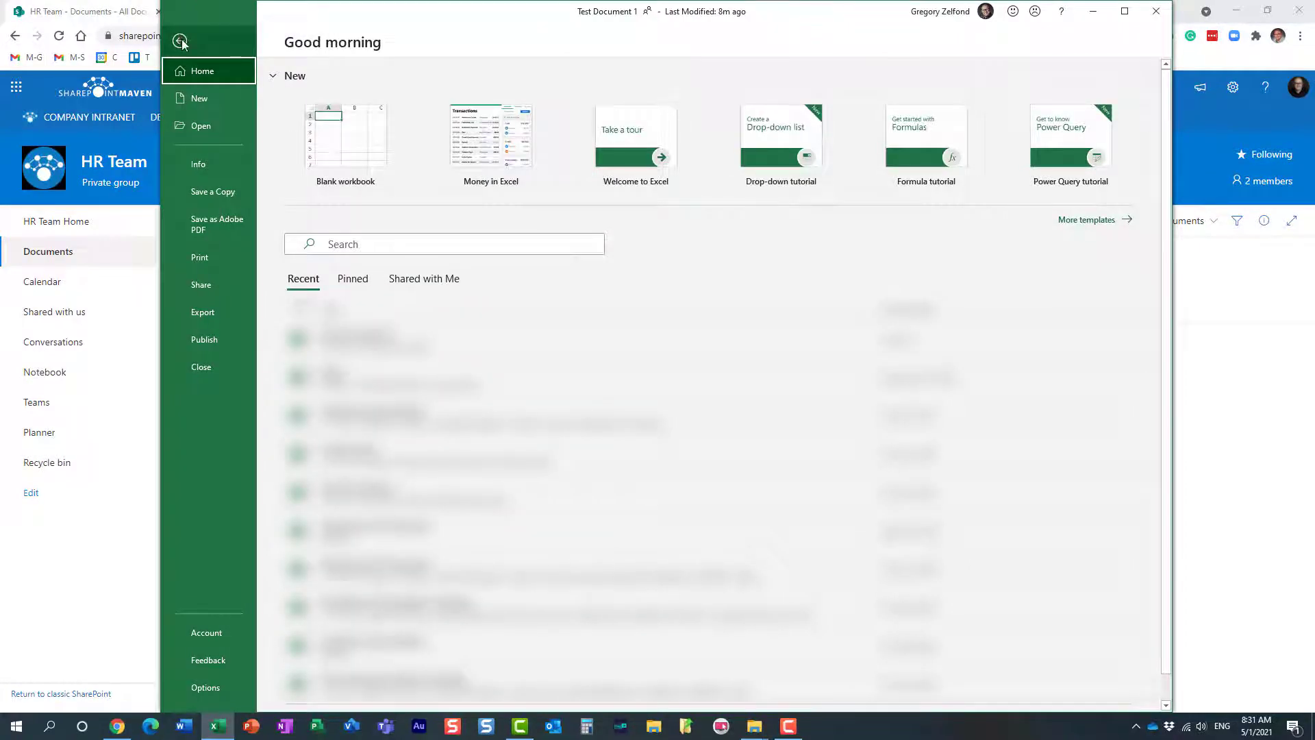
click(213, 162)
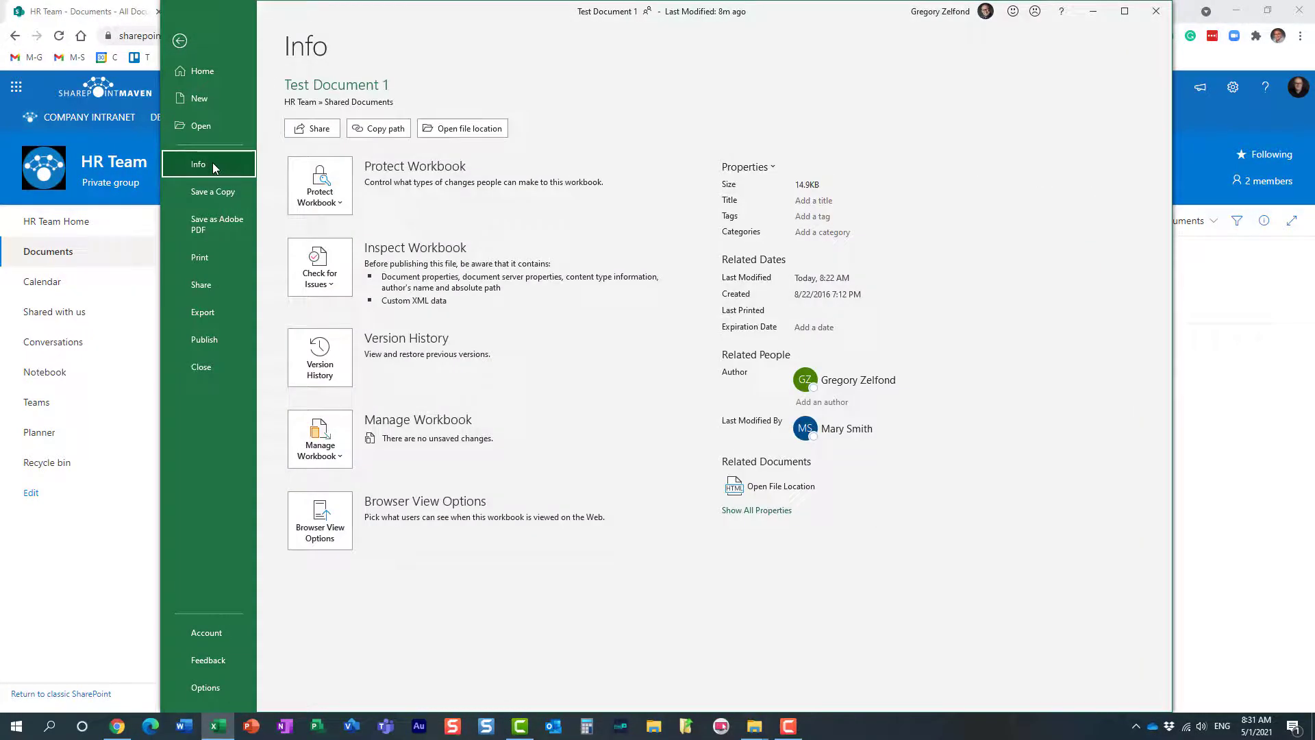
click(320, 357)
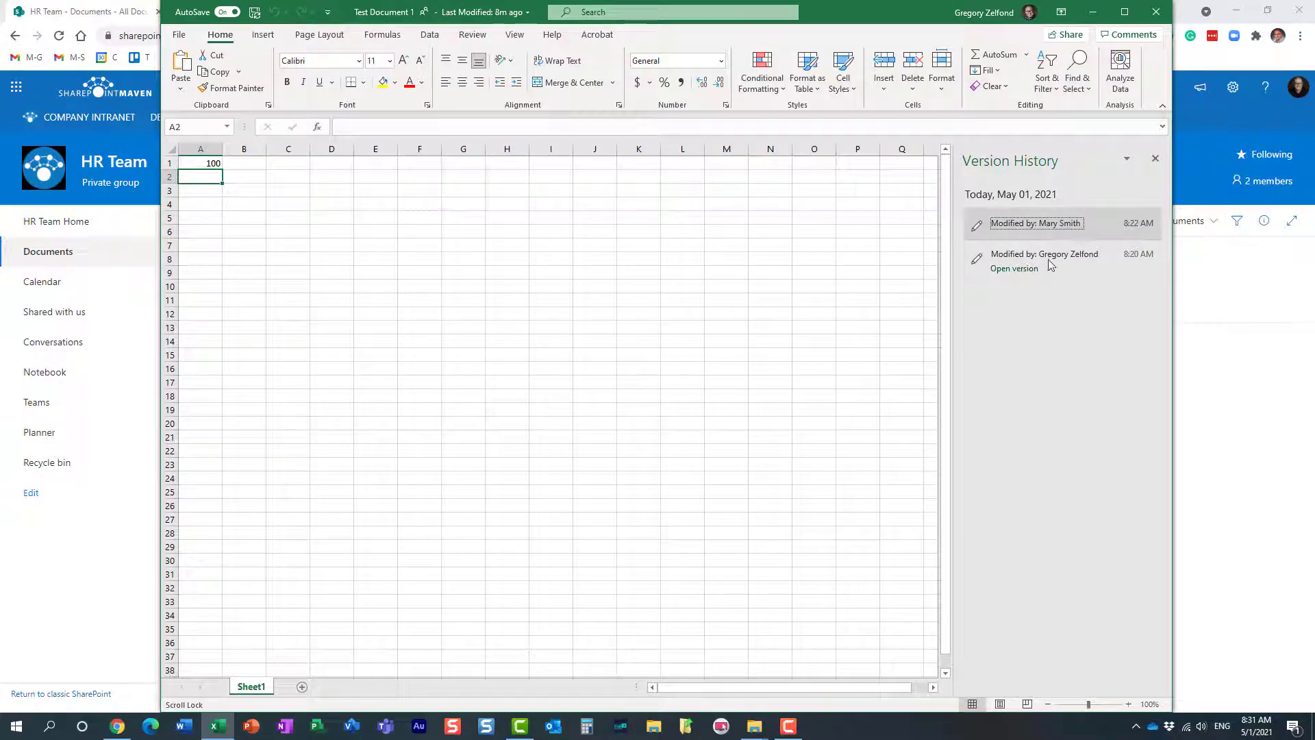
click(1158, 13)
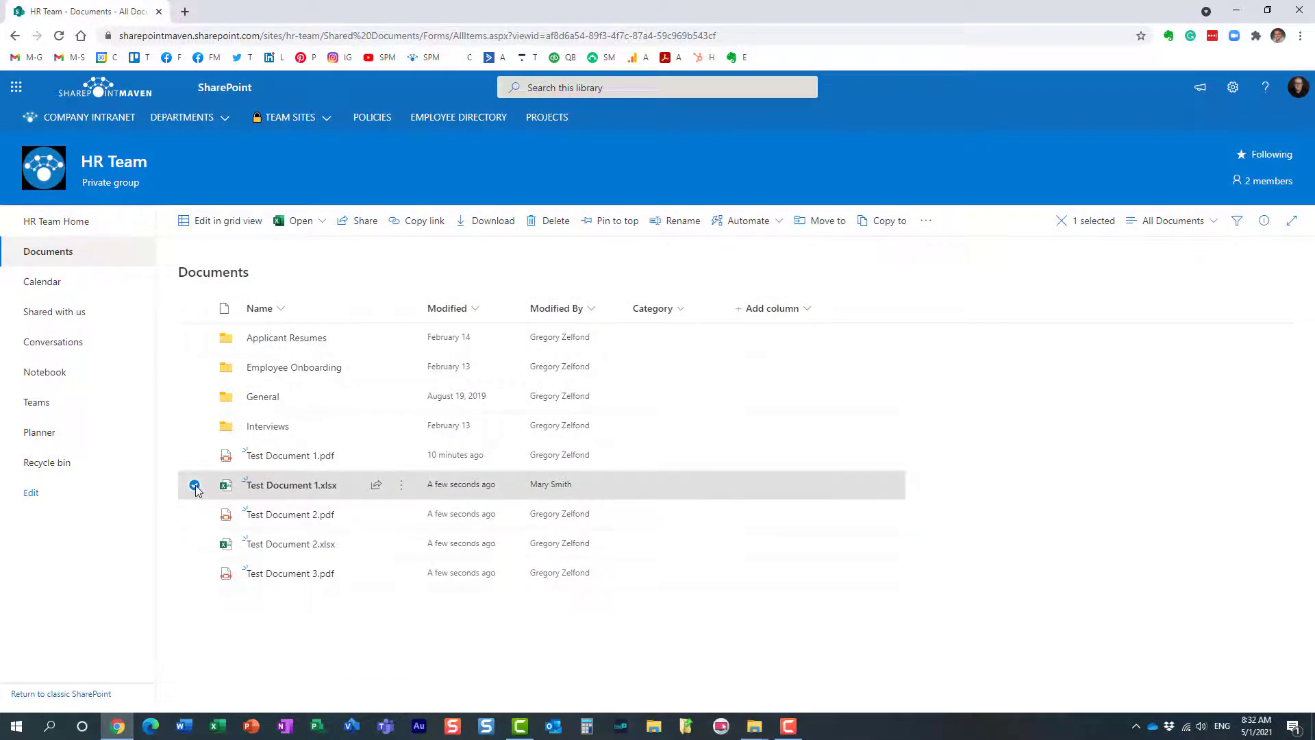
click(381, 191)
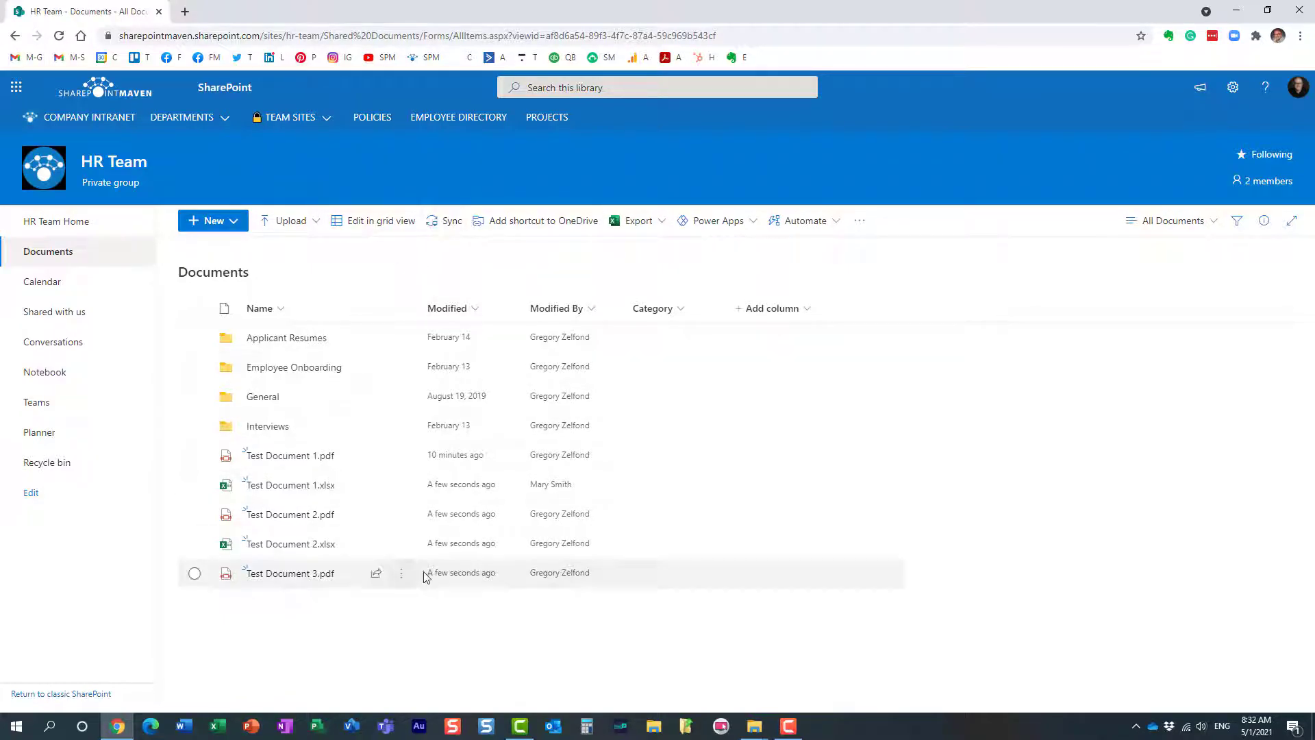
Bring the synced HR Team - Documents folder forward and show its full local path.
click(756, 727)
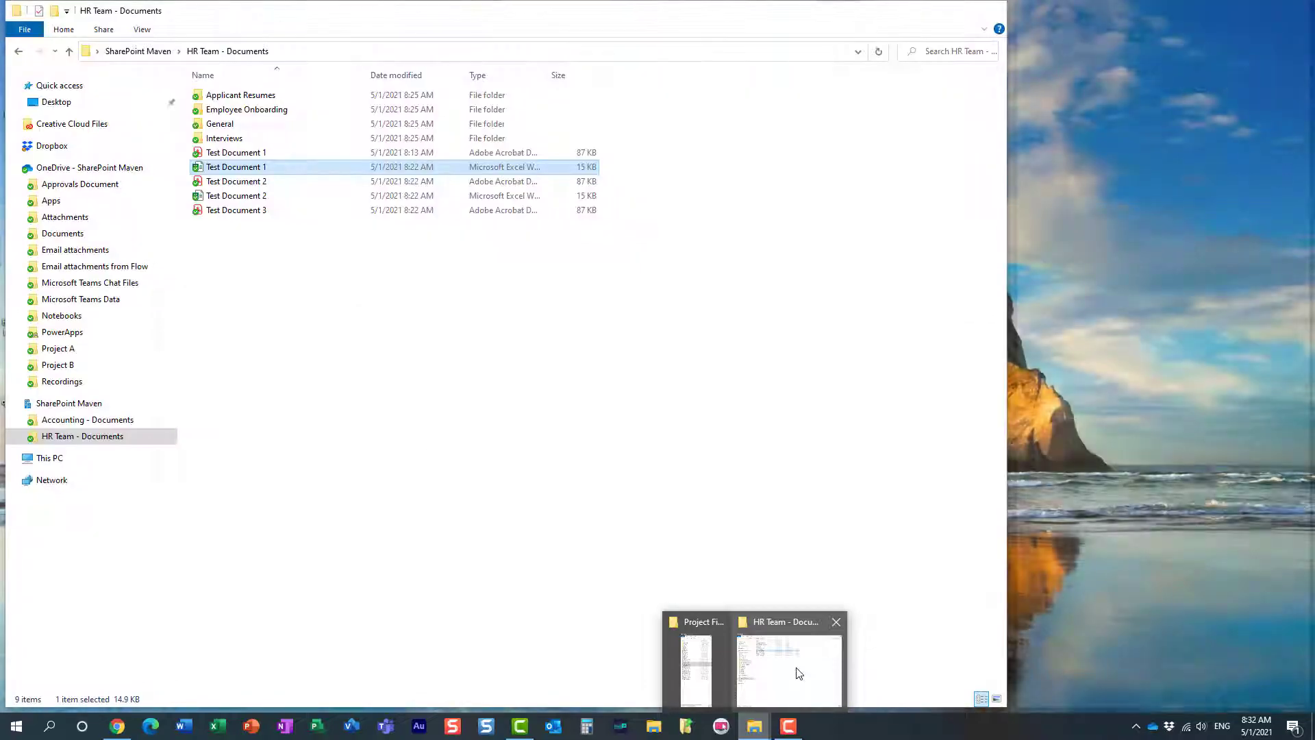
click(791, 657)
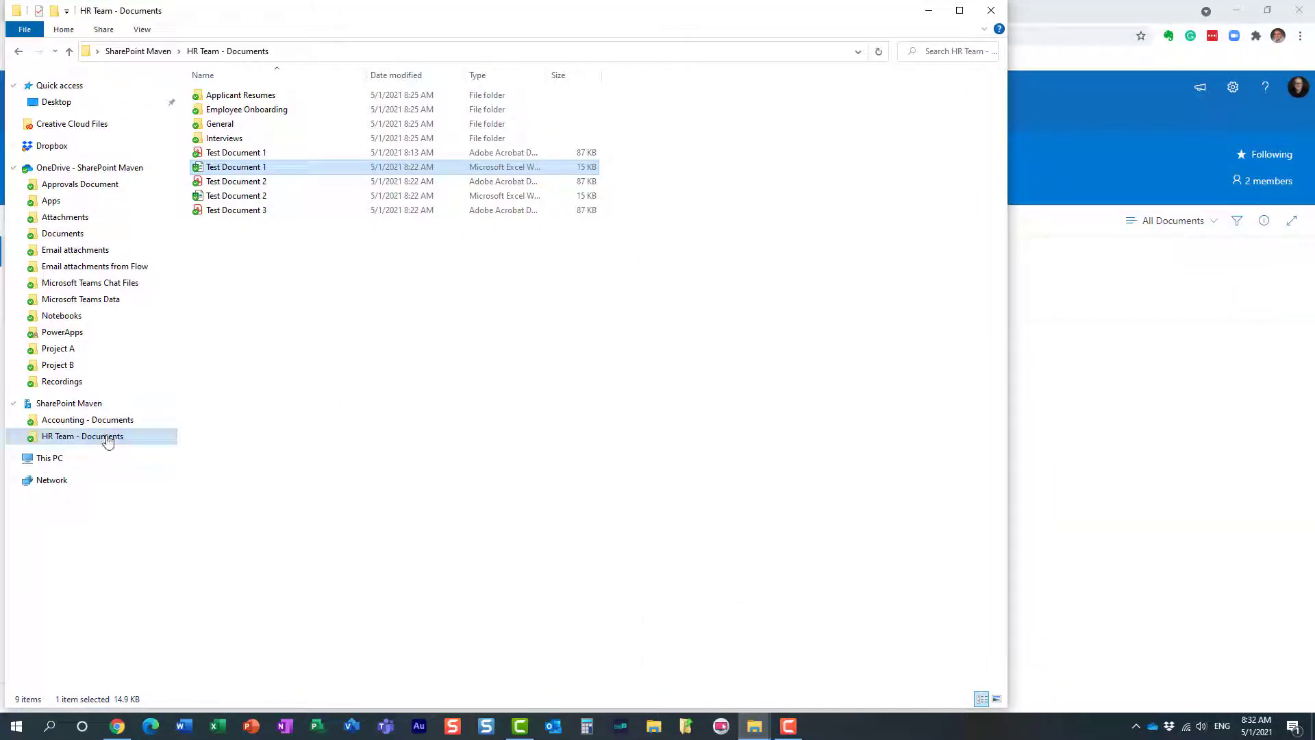
mouse_move(83, 436)
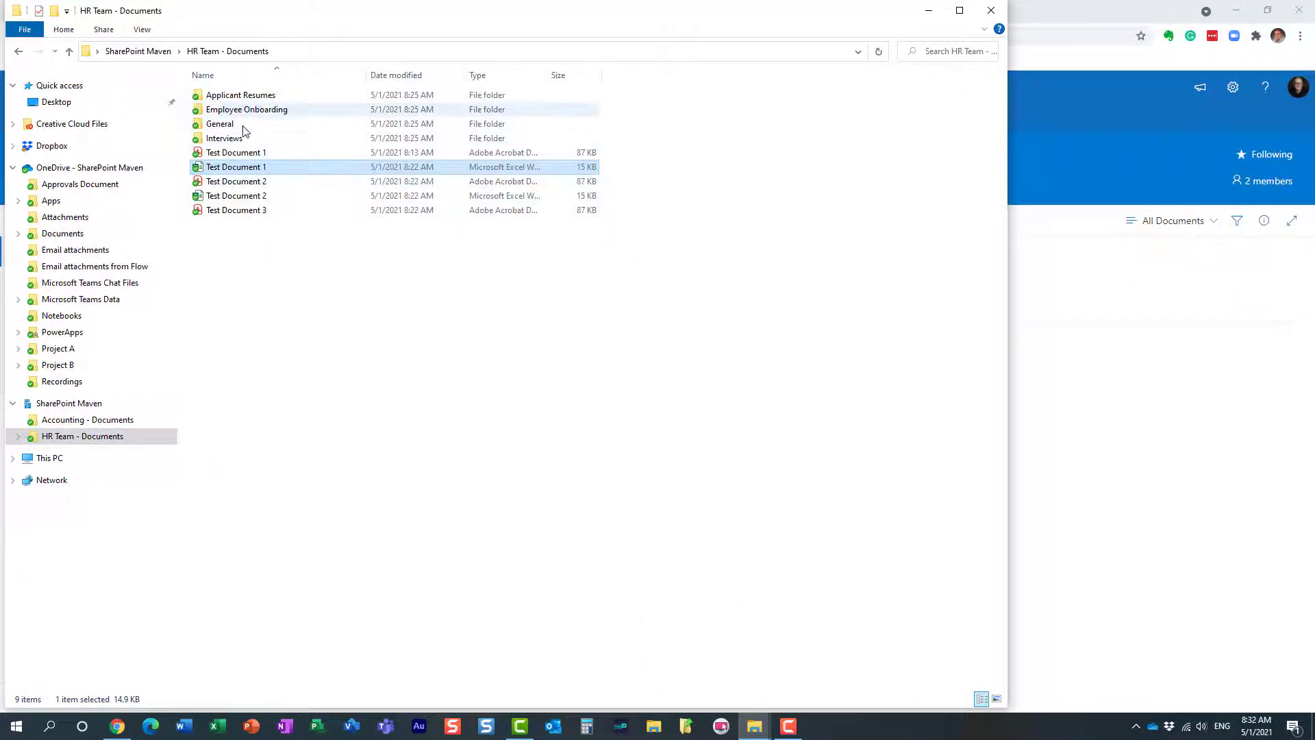
click(317, 51)
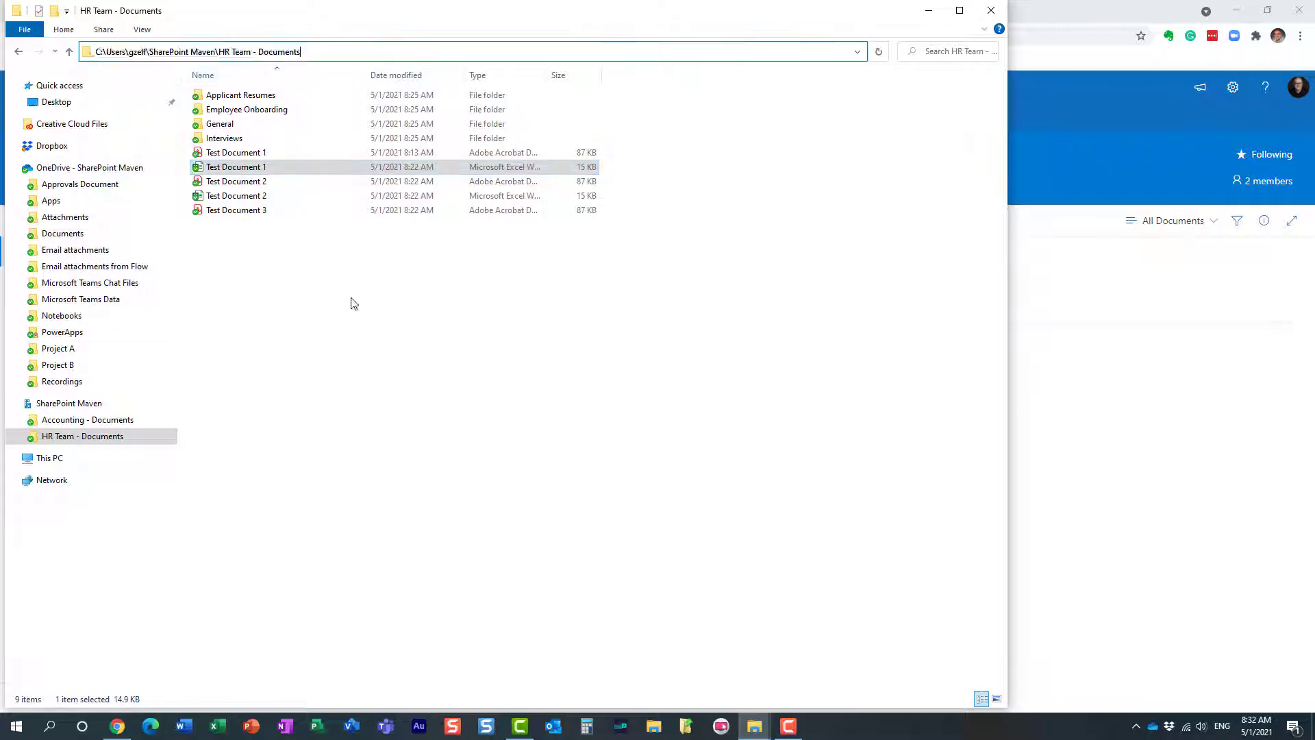
click(353, 302)
Review Test Document 1's two versions, show the older version's options, and close the dialog.
right_click(239, 167)
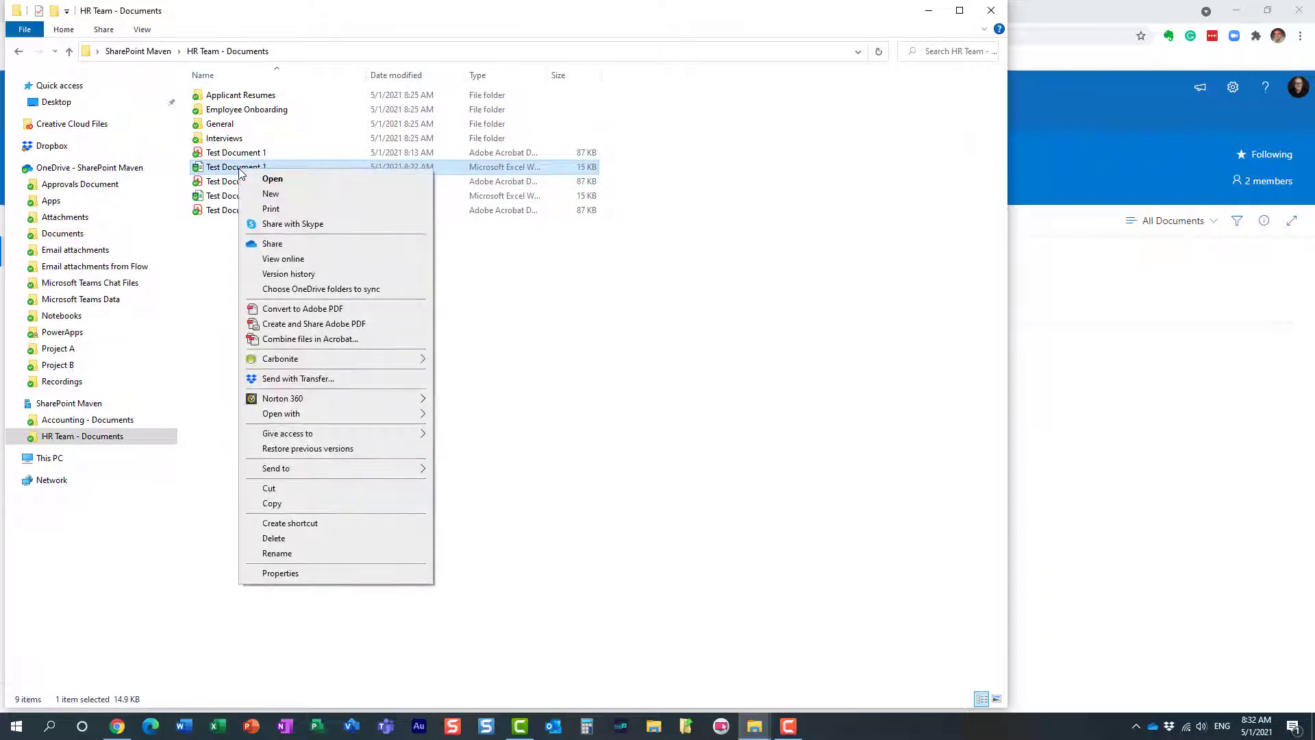
click(323, 276)
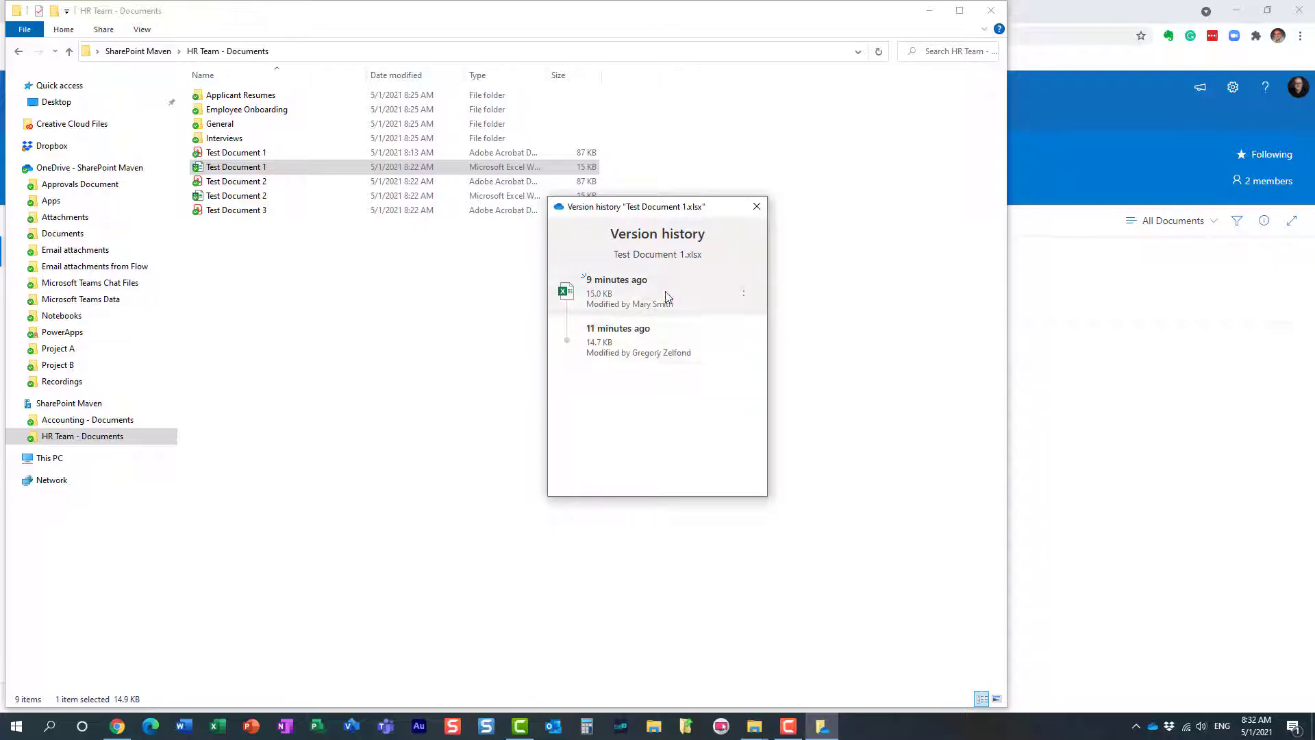
click(744, 342)
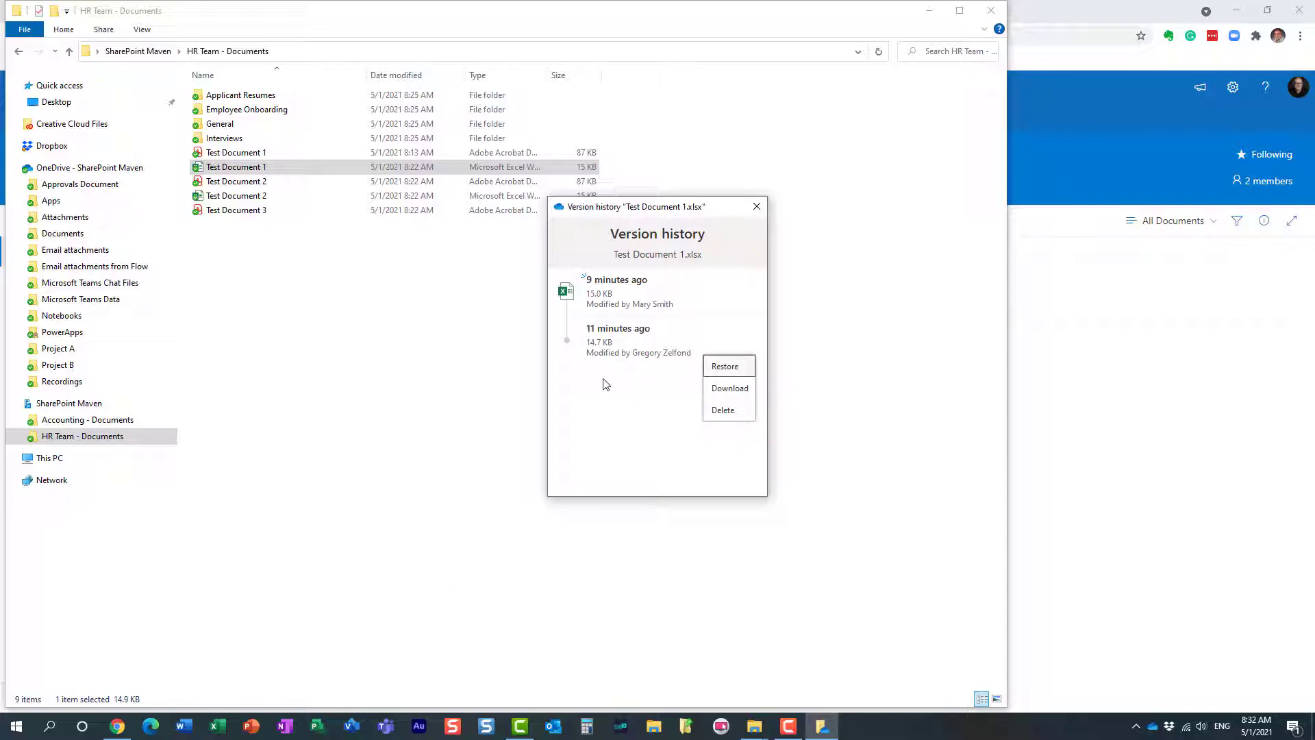
click(753, 212)
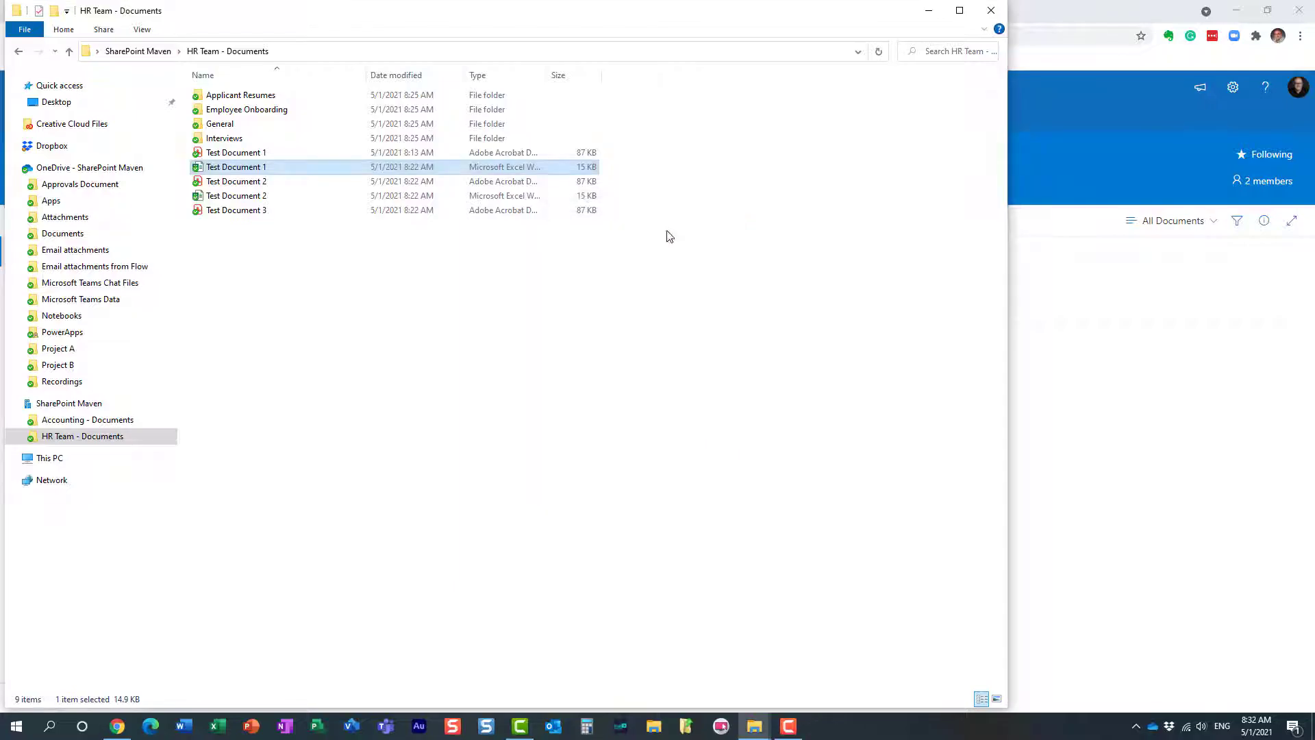
click(993, 12)
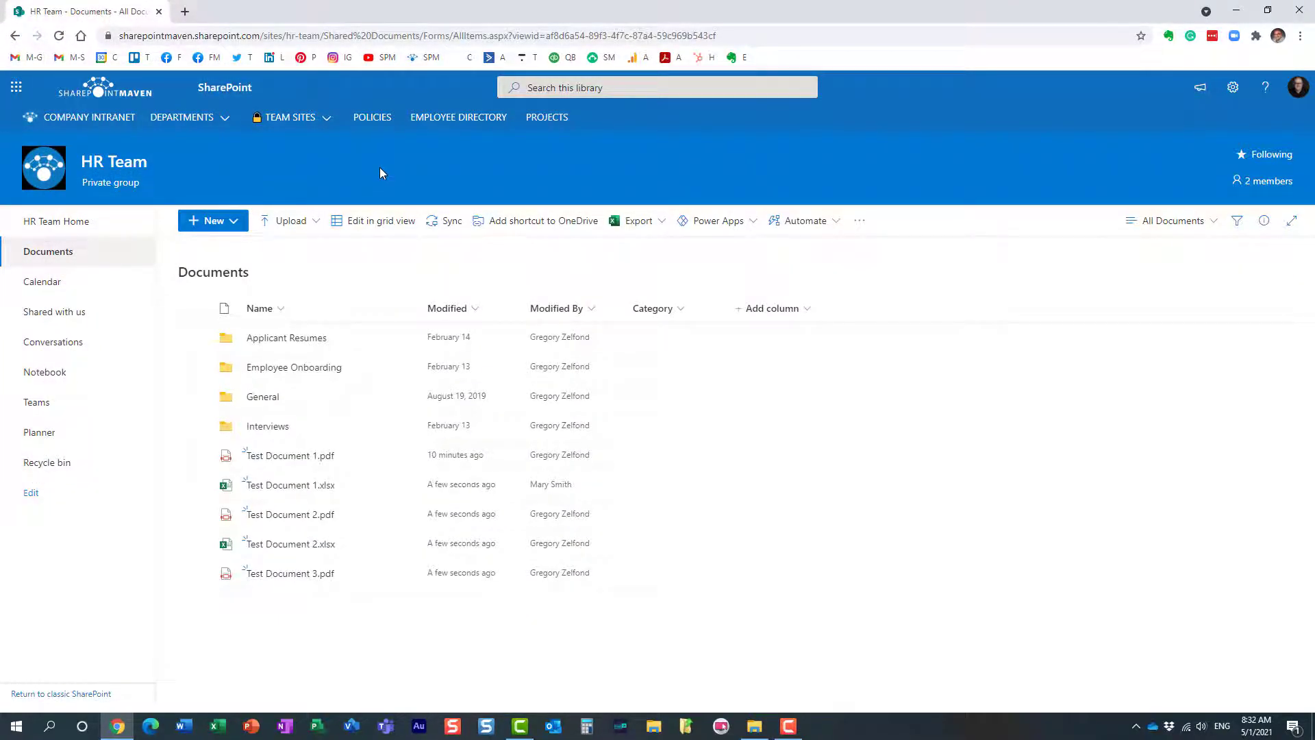